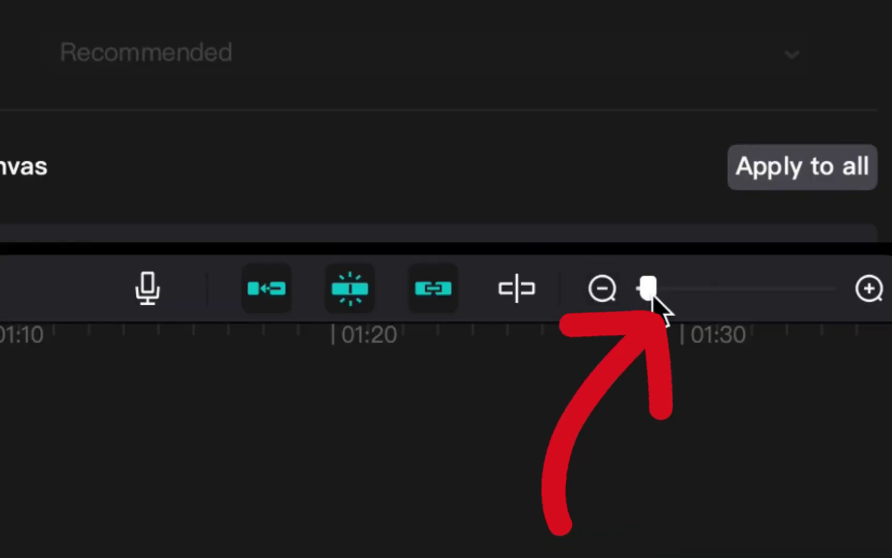
- Zoom the timeline to three-second ruler marks, scroll to its start, and return the playhead to 00:00
{"action": "left_click_drag", "start_coordinate": [827, 332], "coordinate": [829, 333]}
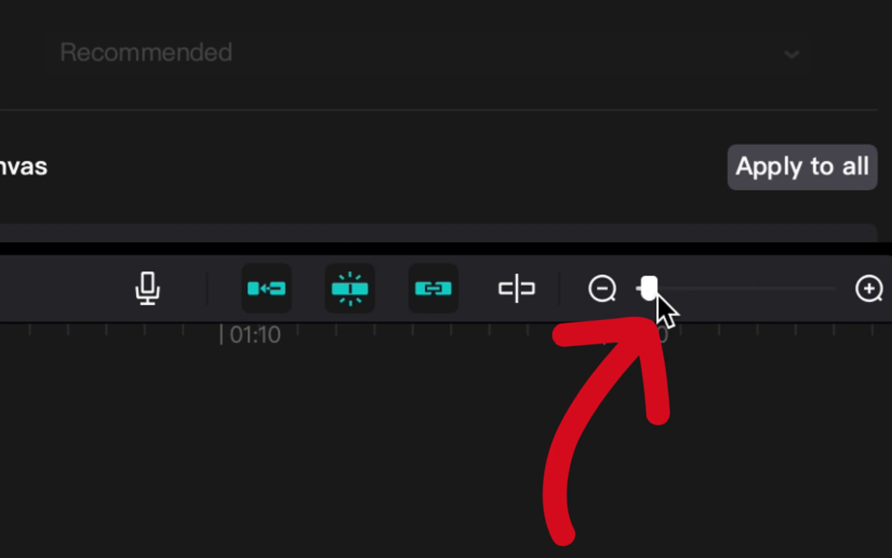
{"action": "left_click_drag", "start_coordinate": [658, 299], "coordinate": [705, 299]}
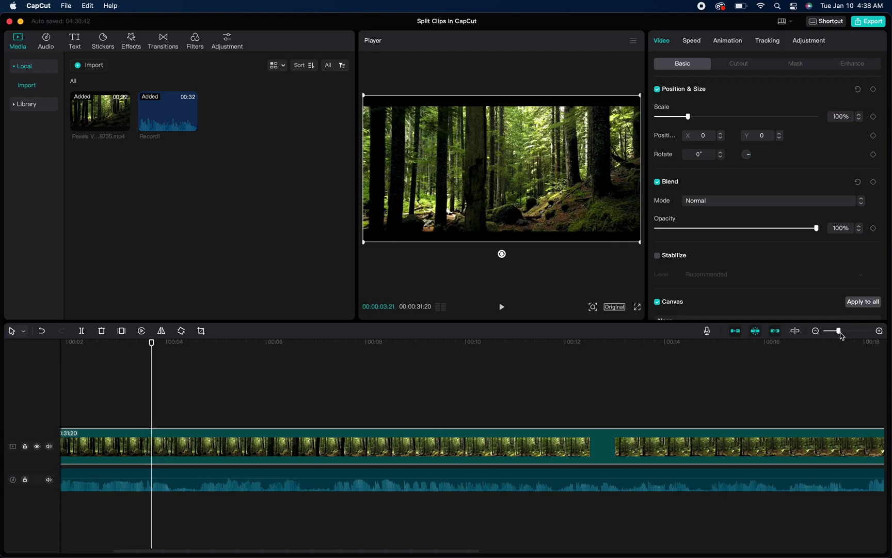
{"action": "left_click_drag", "start_coordinate": [841, 335], "coordinate": [836, 338]}
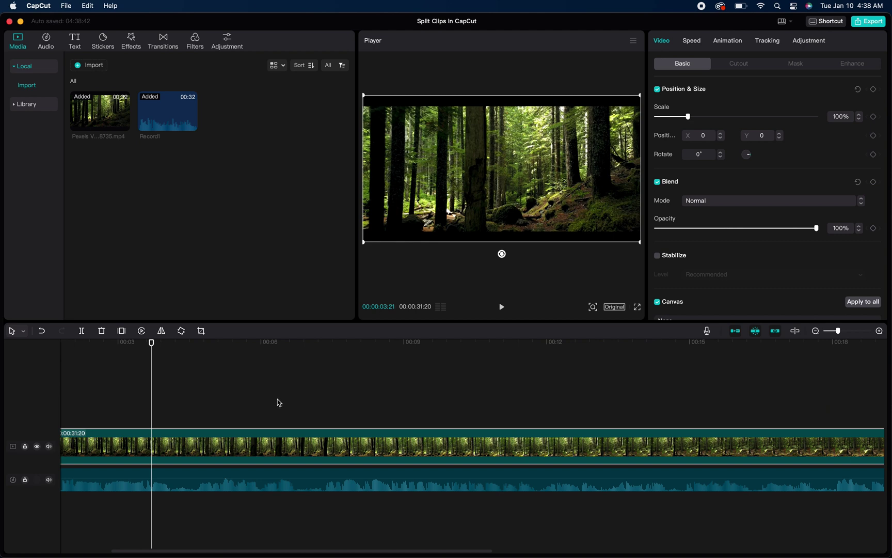
{"action": "scroll", "coordinate": [175, 404], "scroll_direction": "left", "scroll_amount": 3}
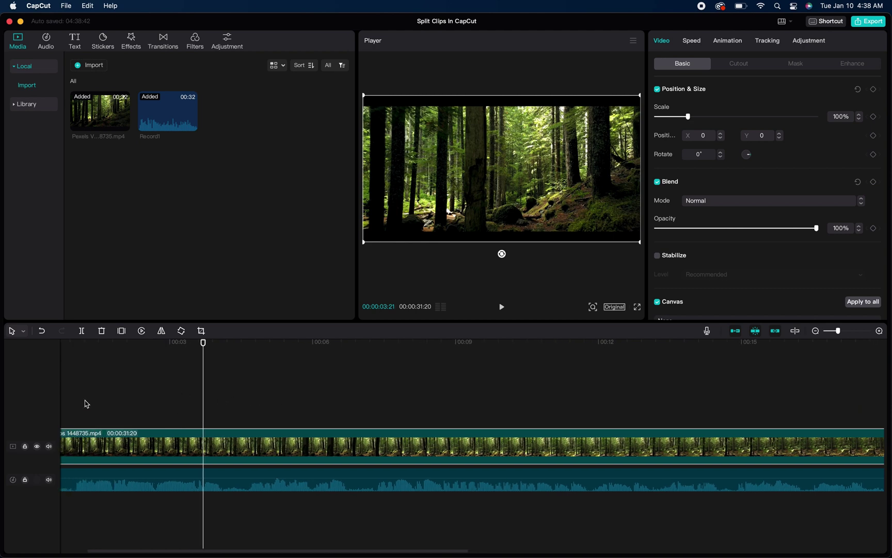
{"action": "scroll", "coordinate": [86, 404], "scroll_direction": "left", "scroll_amount": 2}
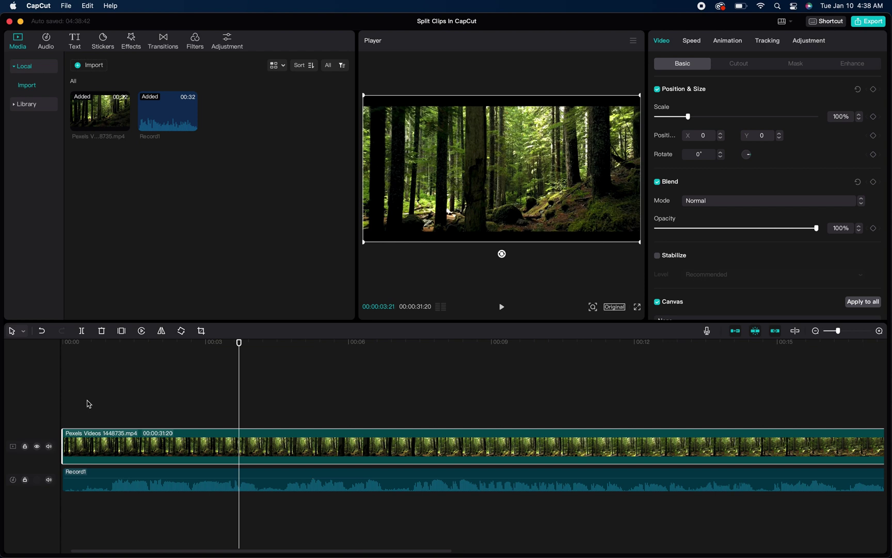
{"action": "left_click_drag", "start_coordinate": [239, 343], "coordinate": [32, 366]}
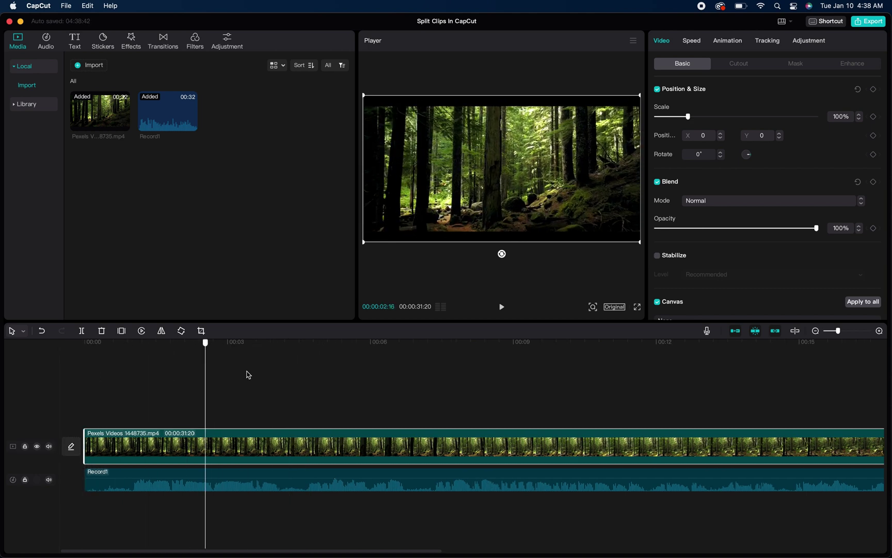
- Scrub the playhead through the forest clip to preview it, then park it before 00:03
{"action": "left_click_drag", "start_coordinate": [248, 374], "coordinate": [298, 377]}
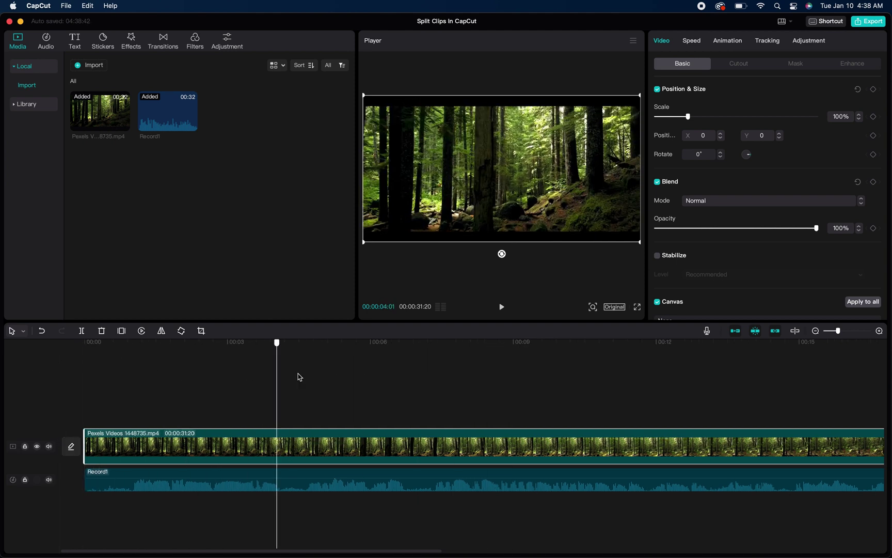
{"action": "left_click_drag", "start_coordinate": [540, 385], "coordinate": [220, 373]}
{"action": "left_click_drag", "start_coordinate": [529, 385], "coordinate": [131, 350]}
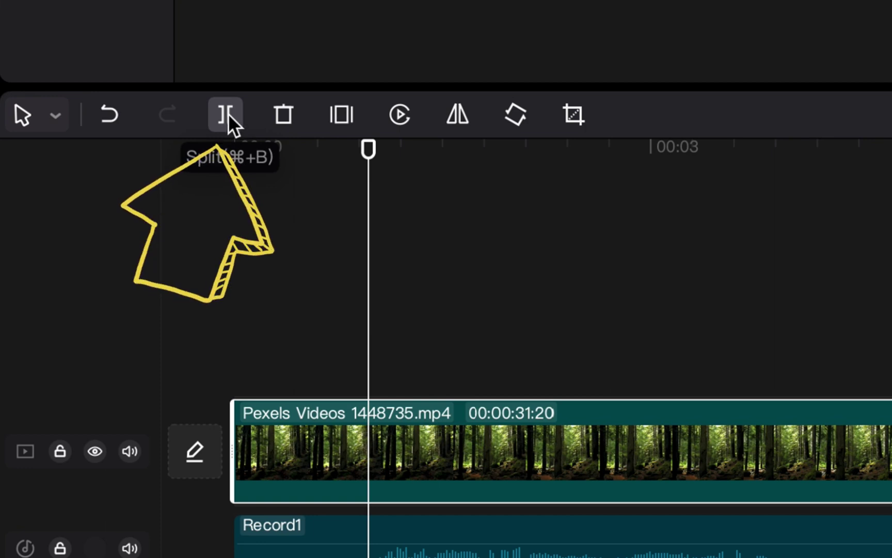
- Split the forest video at the playhead, then select both video pieces and the Record1 audio
{"action": "left_click", "coordinate": [228, 113]}
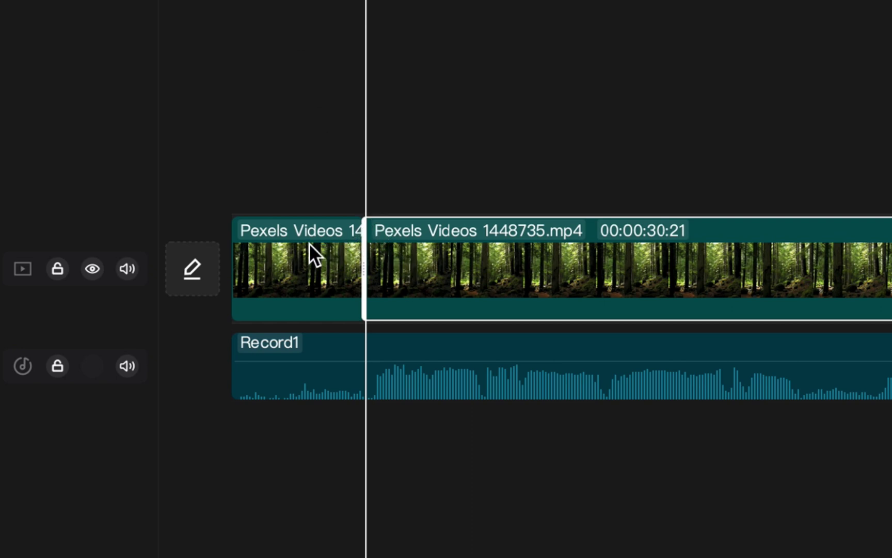
{"action": "left_click", "coordinate": [343, 247]}
{"action": "left_click", "coordinate": [432, 255]}
{"action": "left_click", "coordinate": [381, 339]}
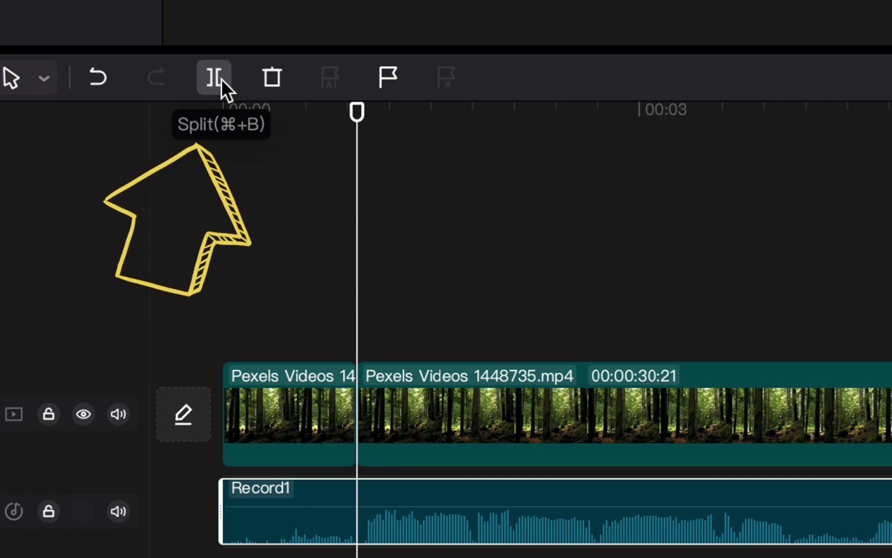
- Split the Record1 audio at the same playhead position as the video cut
{"action": "left_click", "coordinate": [221, 79]}
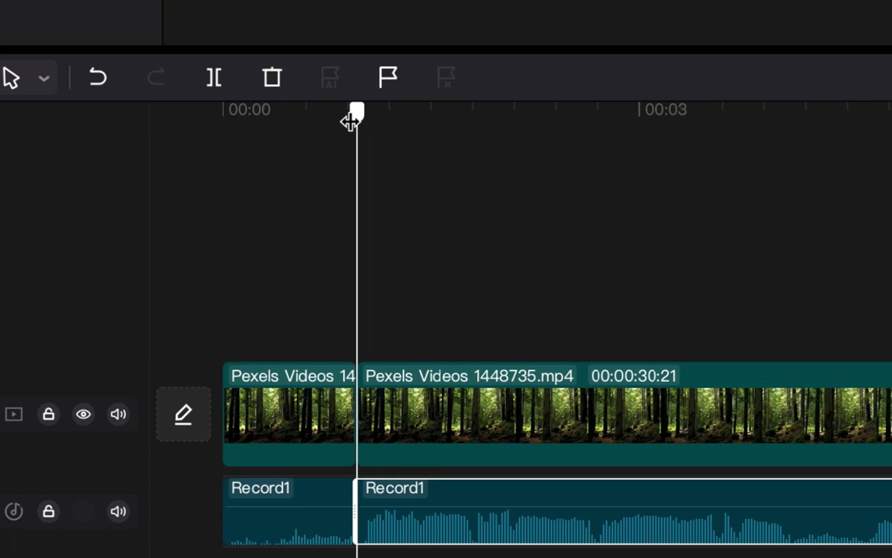
{"action": "mouse_move", "coordinate": [350, 123]}
{"action": "left_mouse_down"}
{"action": "mouse_move", "coordinate": [320, 121]}
{"action": "mouse_move", "coordinate": [363, 125]}
{"action": "left_mouse_up"}
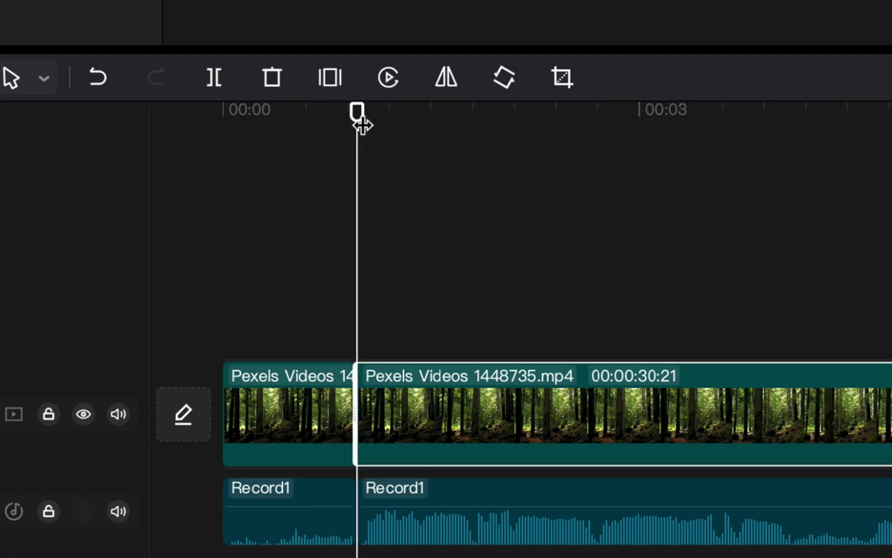
- Select and delete the short opening piece of the forest video
{"action": "left_click", "coordinate": [303, 392]}
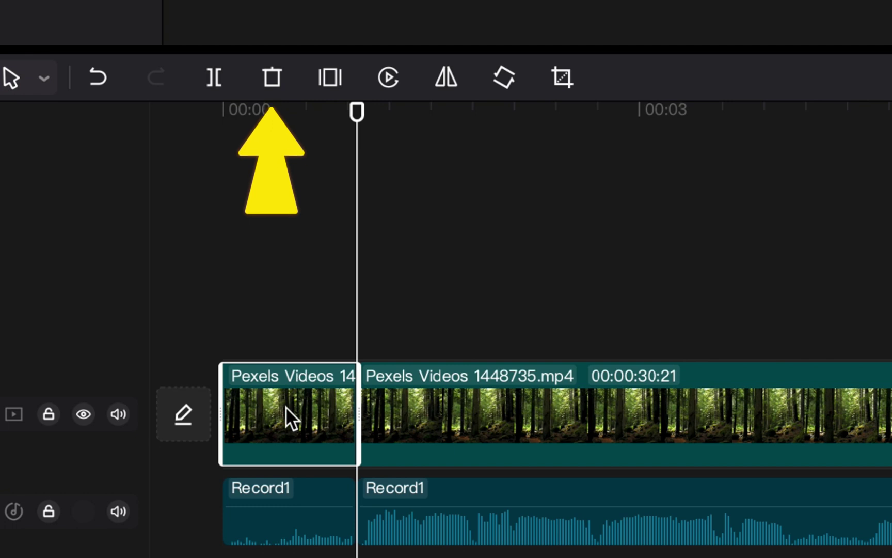
{"action": "left_click", "coordinate": [272, 77]}
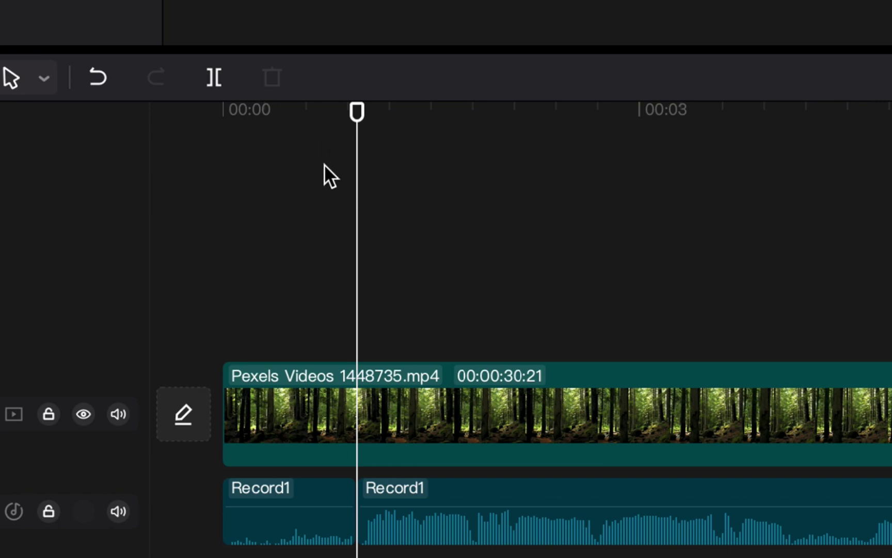
- Undo the deletion and both splits, restoring the whole 00:00:31:20 forest clip and Record1 audio
{"action": "left_click", "coordinate": [97, 77]}
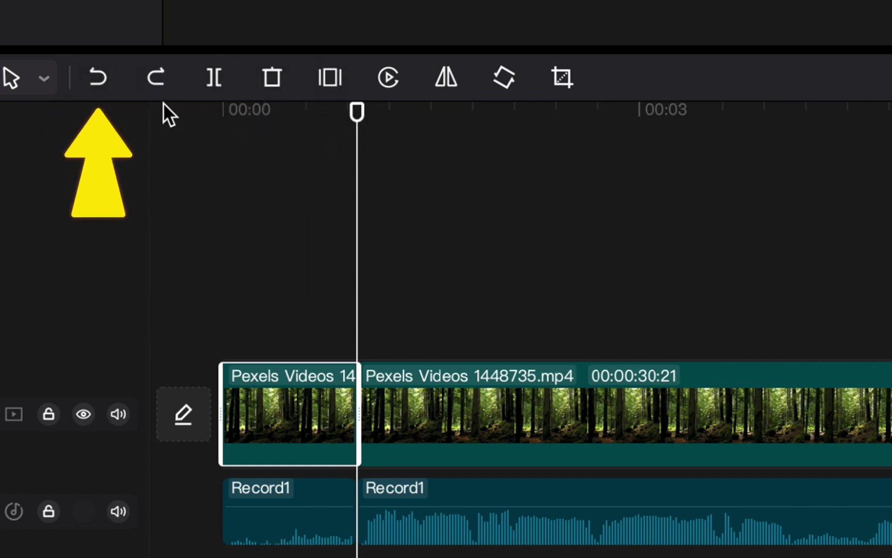
{"action": "left_click", "coordinate": [97, 76]}
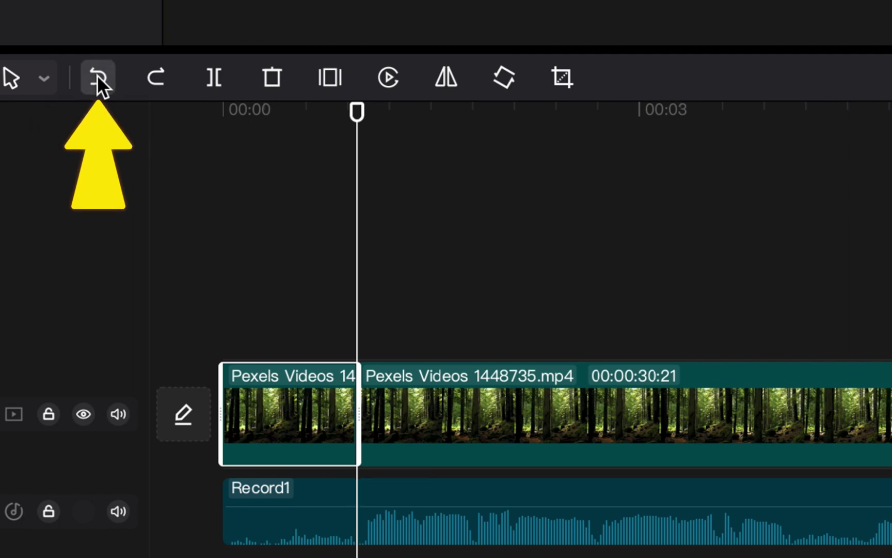
{"action": "left_click", "coordinate": [97, 77]}
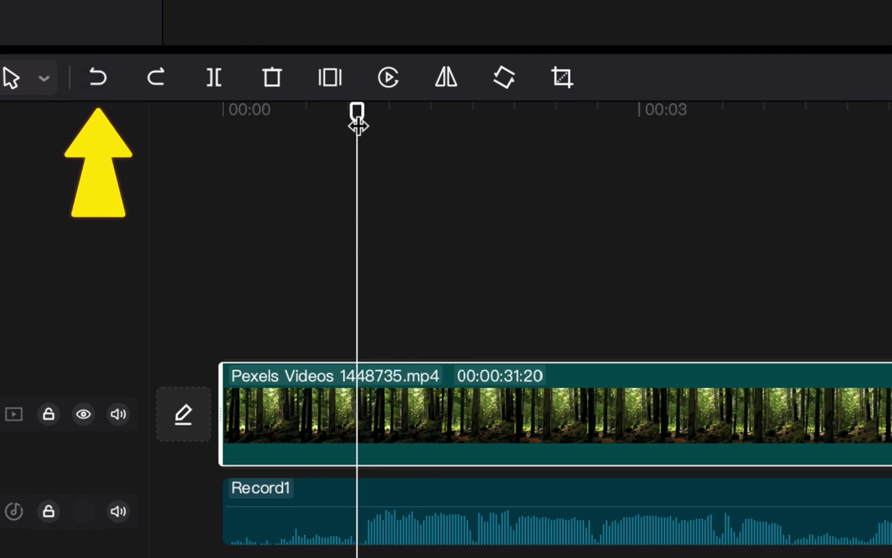
{"action": "left_click_drag", "start_coordinate": [357, 118], "coordinate": [325, 122]}
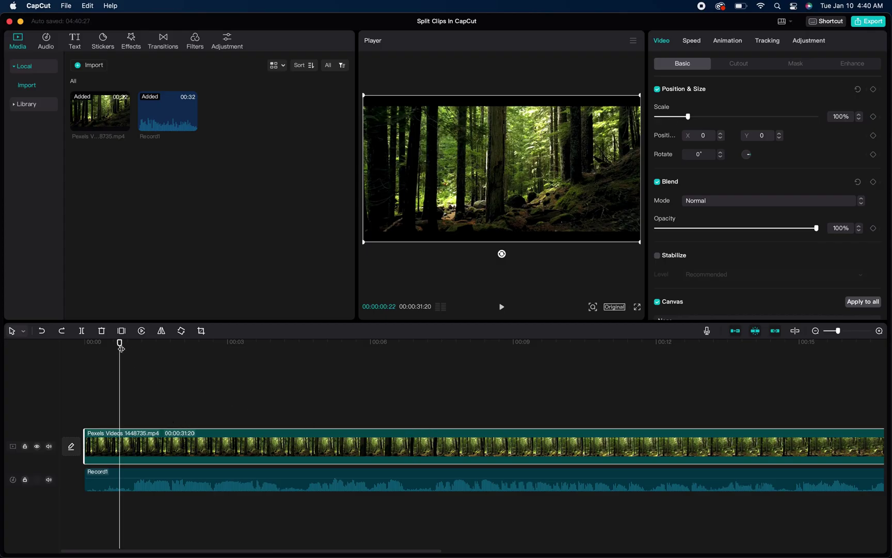
- Split the forest video at 6:23 and 9:28, producing three clips
{"action": "left_click_drag", "start_coordinate": [121, 349], "coordinate": [407, 352]}
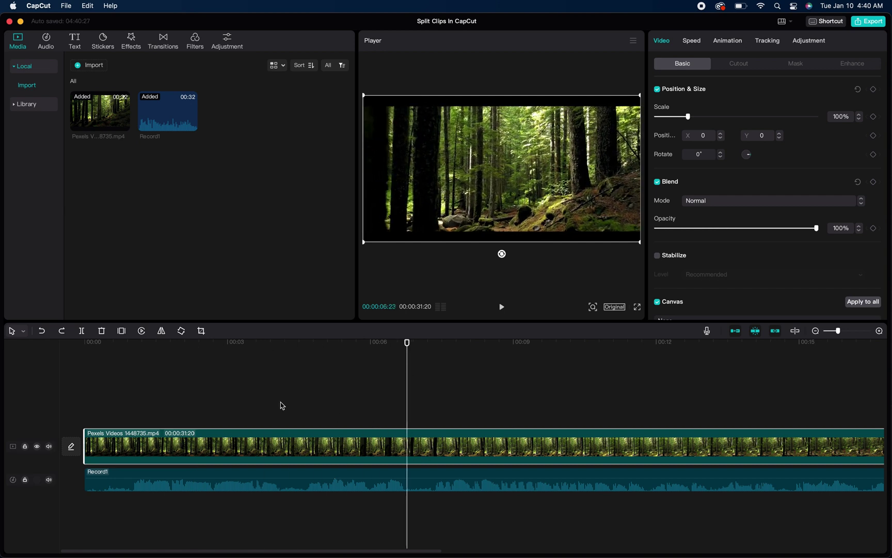
{"action": "left_click", "coordinate": [82, 331]}
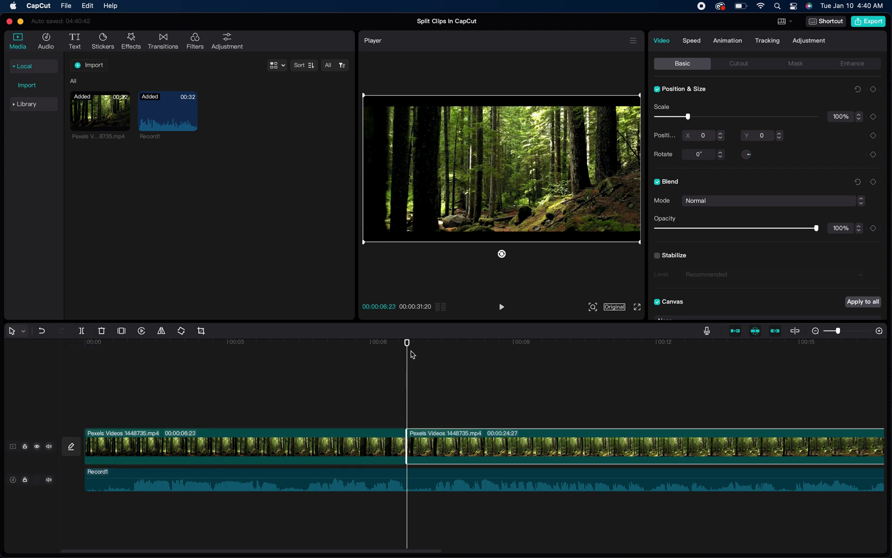
{"action": "left_click_drag", "start_coordinate": [408, 341], "coordinate": [558, 345]}
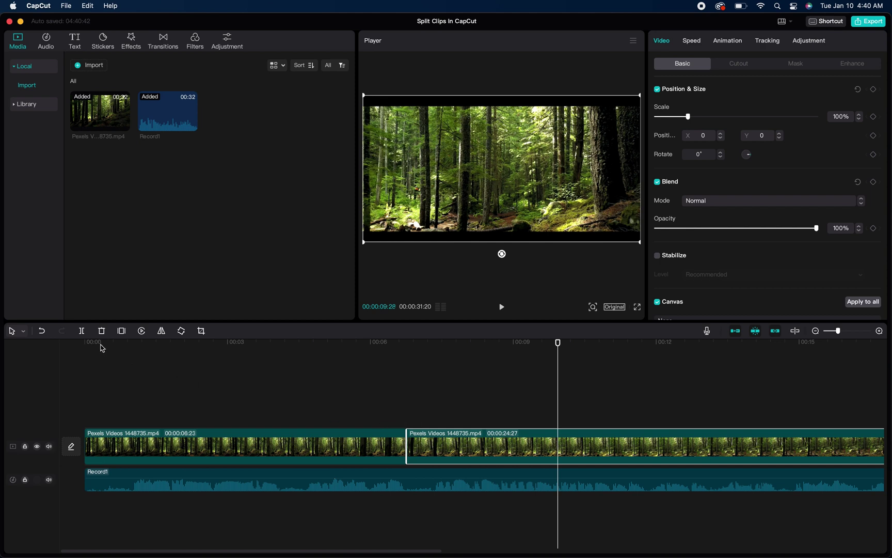
{"action": "left_click", "coordinate": [82, 331]}
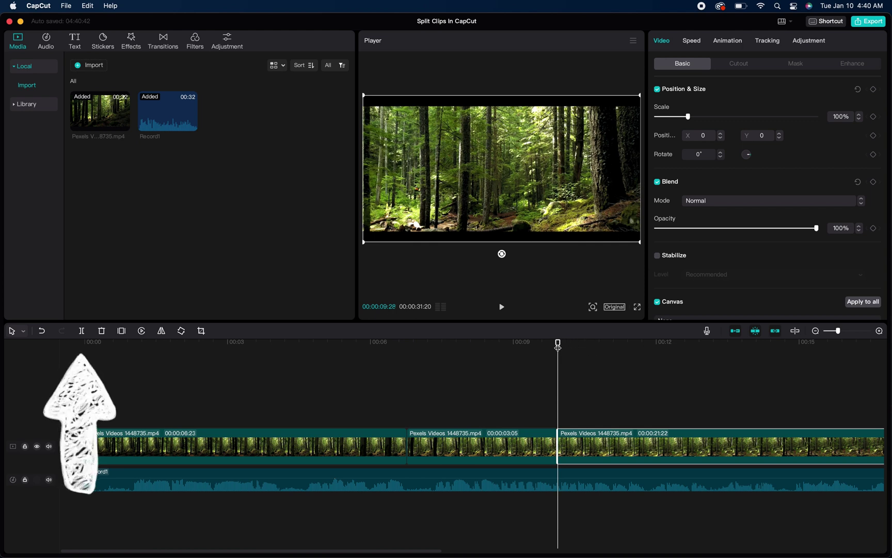
- Delete the 00:00:03:05 middle clip and return the playhead to the cut point
{"action": "left_click", "coordinate": [490, 446]}
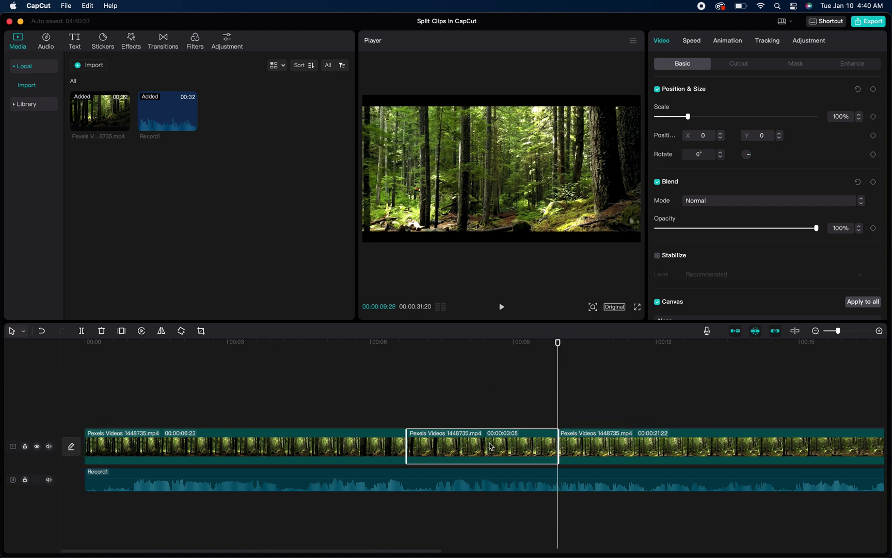
{"action": "left_click", "coordinate": [360, 443]}
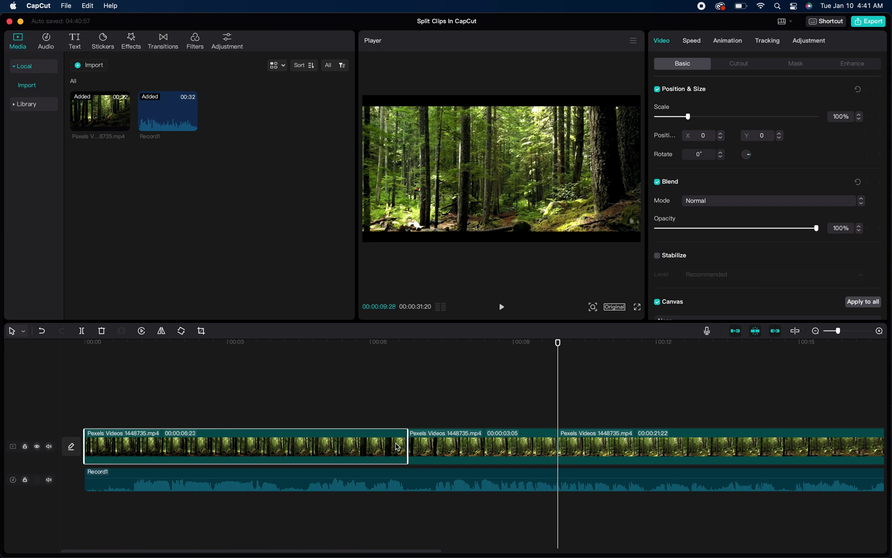
{"action": "left_click", "coordinate": [617, 443]}
{"action": "left_click", "coordinate": [510, 443]}
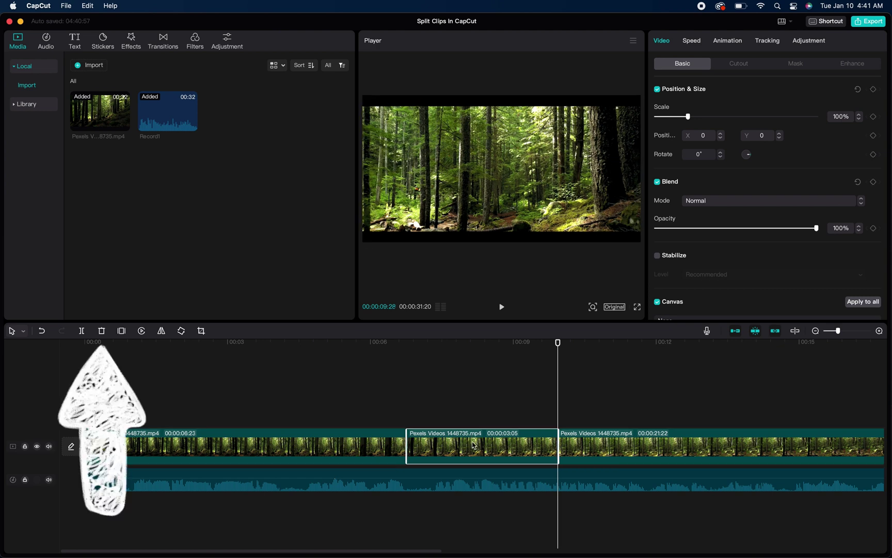
{"action": "left_click", "coordinate": [105, 333]}
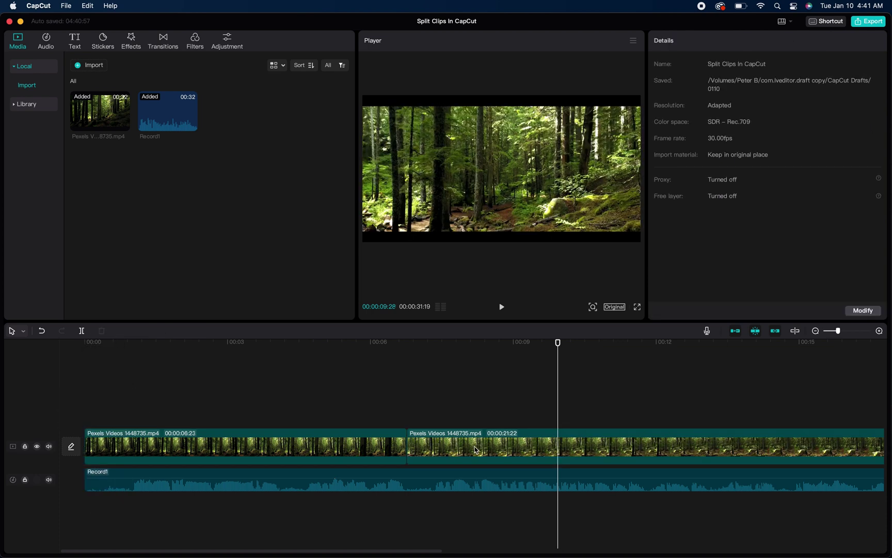
{"action": "mouse_move", "coordinate": [427, 344]}
{"action": "left_mouse_down"}
{"action": "mouse_move", "coordinate": [385, 347]}
{"action": "mouse_move", "coordinate": [463, 349]}
{"action": "mouse_move", "coordinate": [385, 350]}
{"action": "mouse_move", "coordinate": [438, 350]}
{"action": "left_mouse_up"}
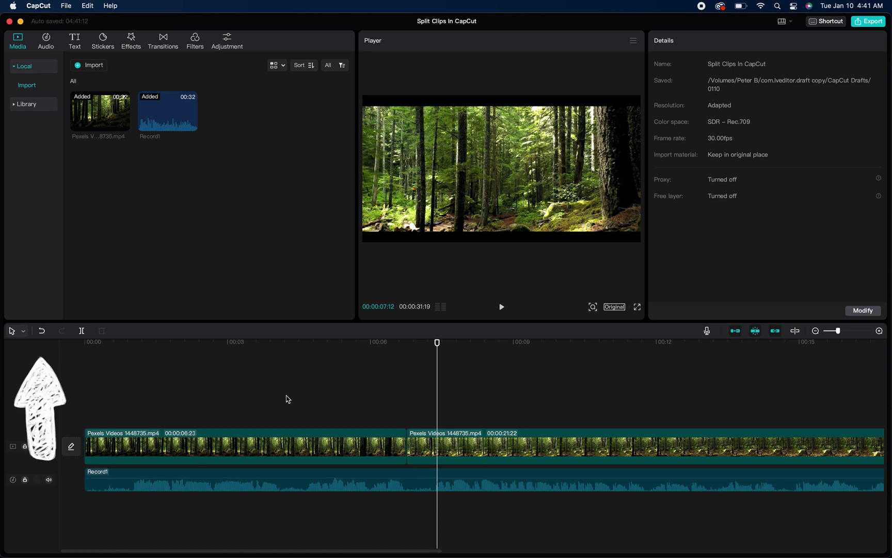
- Undo three times to restore the middle clip and remove both splits
{"action": "left_click", "coordinate": [42, 332]}
{"action": "left_click", "coordinate": [41, 332]}
{"action": "left_click", "coordinate": [41, 332]}
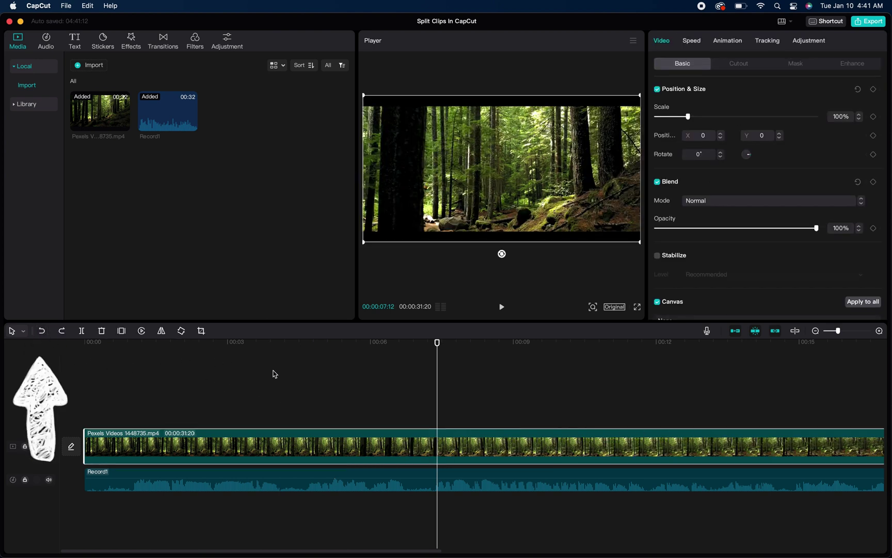
{"action": "mouse_move", "coordinate": [437, 343]}
{"action": "left_mouse_down"}
{"action": "mouse_move", "coordinate": [410, 346]}
{"action": "mouse_move", "coordinate": [470, 352]}
{"action": "mouse_move", "coordinate": [435, 352]}
{"action": "left_mouse_up"}
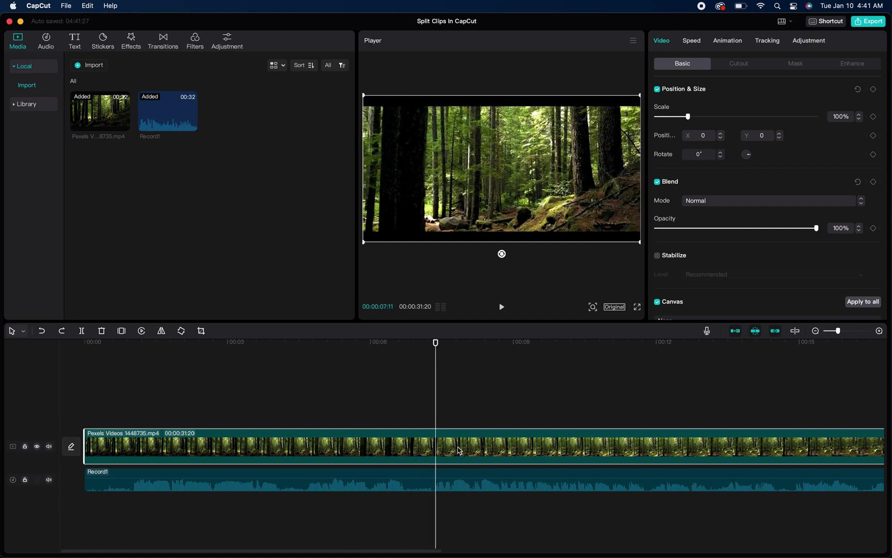
{"action": "scroll", "coordinate": [459, 452], "scroll_direction": "right", "scroll_amount": 2}
{"action": "scroll", "coordinate": [460, 452], "scroll_direction": "right", "scroll_amount": 4}
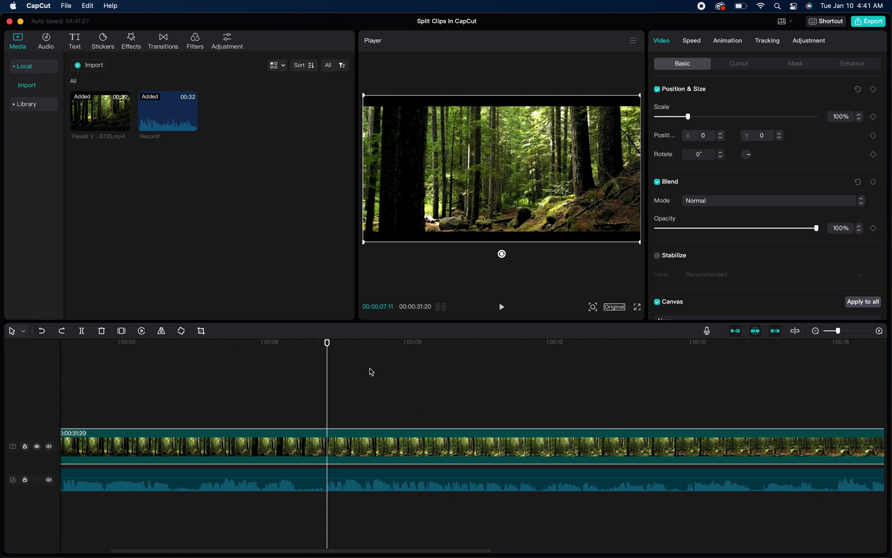
{"action": "left_click_drag", "start_coordinate": [327, 346], "coordinate": [801, 351]}
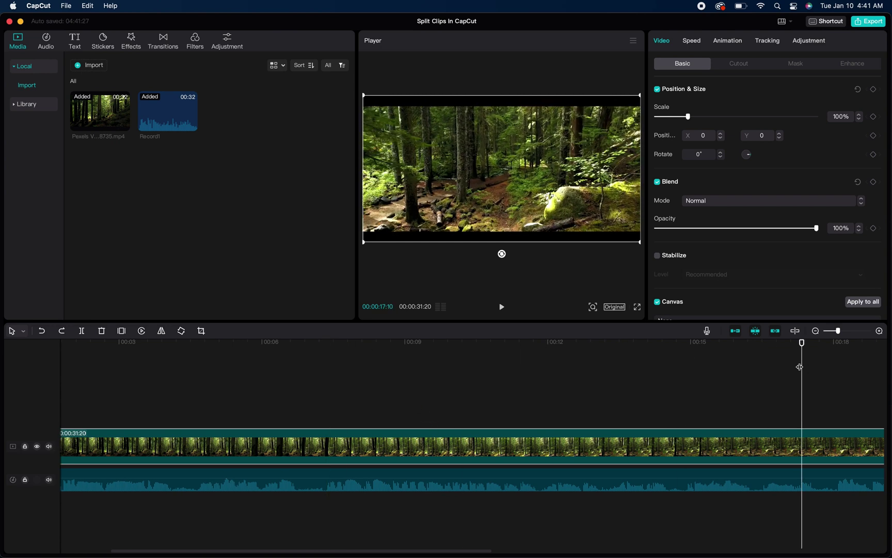
{"action": "scroll", "coordinate": [680, 378], "scroll_direction": "right", "scroll_amount": 9}
{"action": "scroll", "coordinate": [680, 377], "scroll_direction": "right", "scroll_amount": 8}
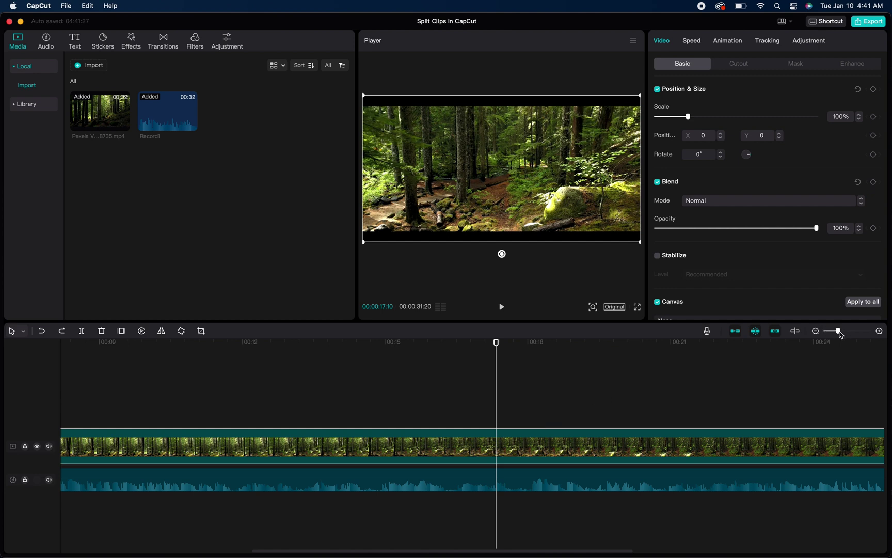
{"action": "left_click_drag", "start_coordinate": [838, 331], "coordinate": [834, 335]}
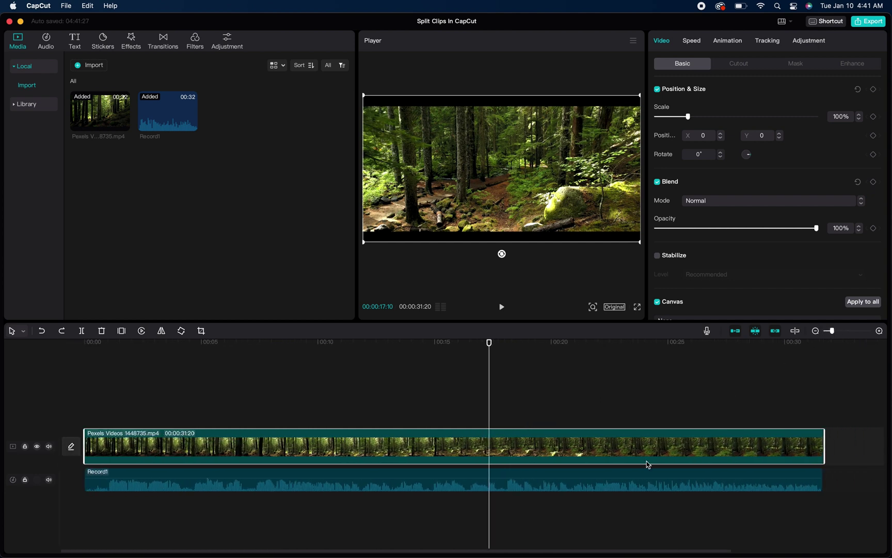